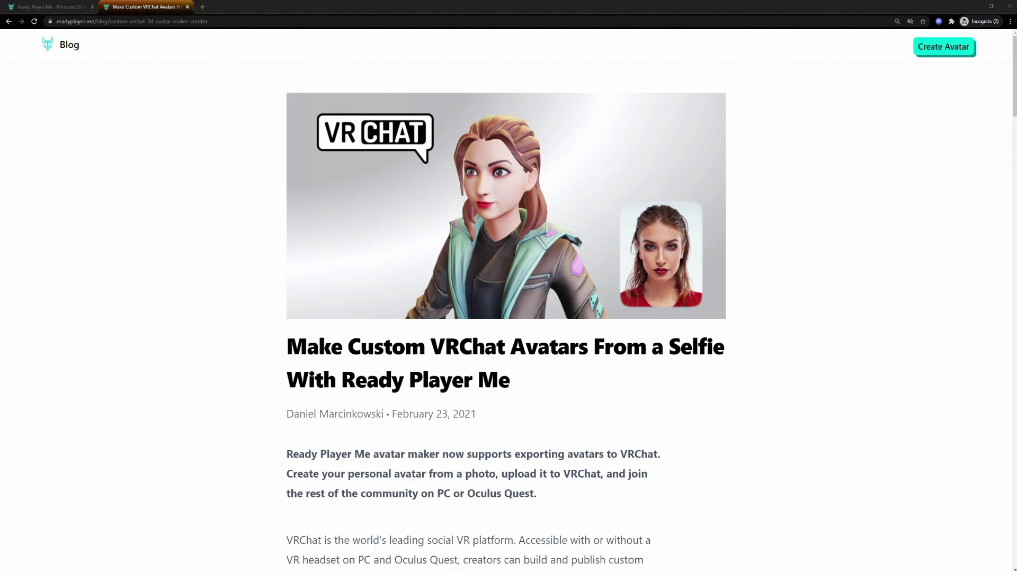
{"action": "scroll", "coordinate": [873, 380], "scroll_direction": "down", "scroll_amount": 2}
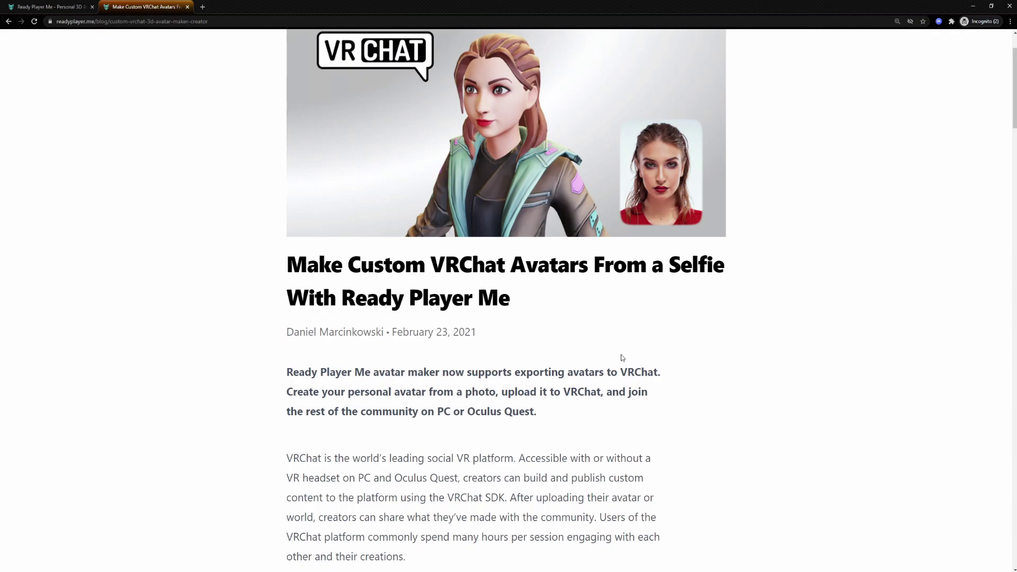
{"action": "scroll", "coordinate": [621, 358], "scroll_direction": "down", "scroll_amount": 1}
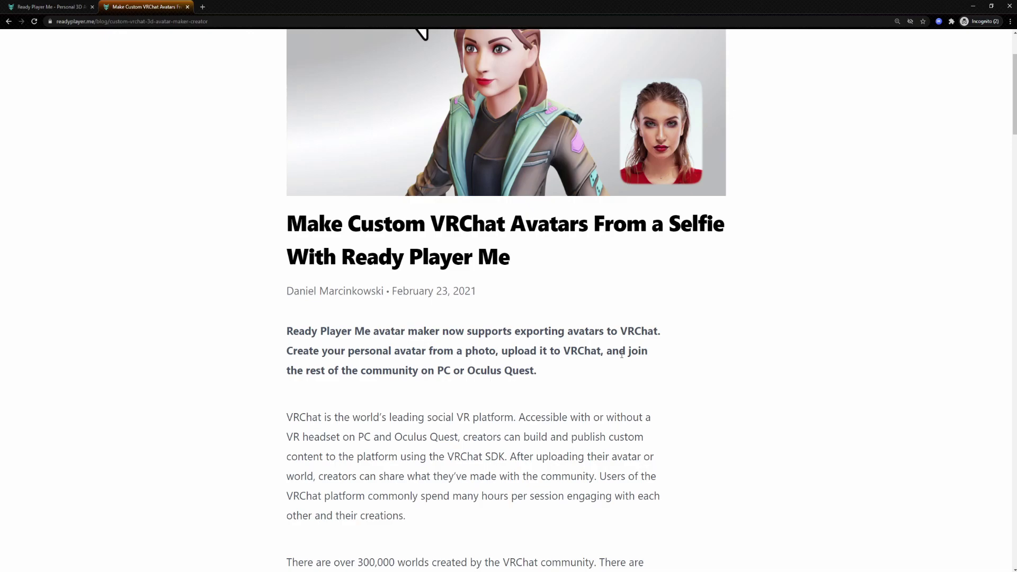
{"action": "scroll", "coordinate": [622, 352], "scroll_direction": "down", "scroll_amount": 1}
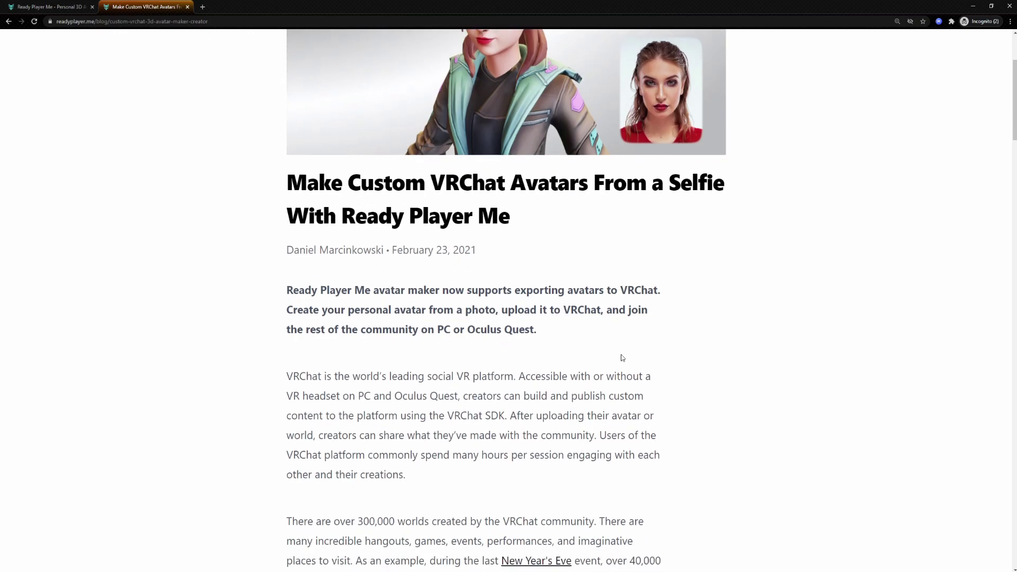
{"action": "scroll", "coordinate": [621, 357], "scroll_direction": "up", "scroll_amount": 3}
{"action": "scroll", "coordinate": [622, 357], "scroll_direction": "down", "scroll_amount": 3}
{"action": "scroll", "coordinate": [622, 358], "scroll_direction": "down", "scroll_amount": 2}
{"action": "scroll", "coordinate": [621, 357], "scroll_direction": "down", "scroll_amount": 3}
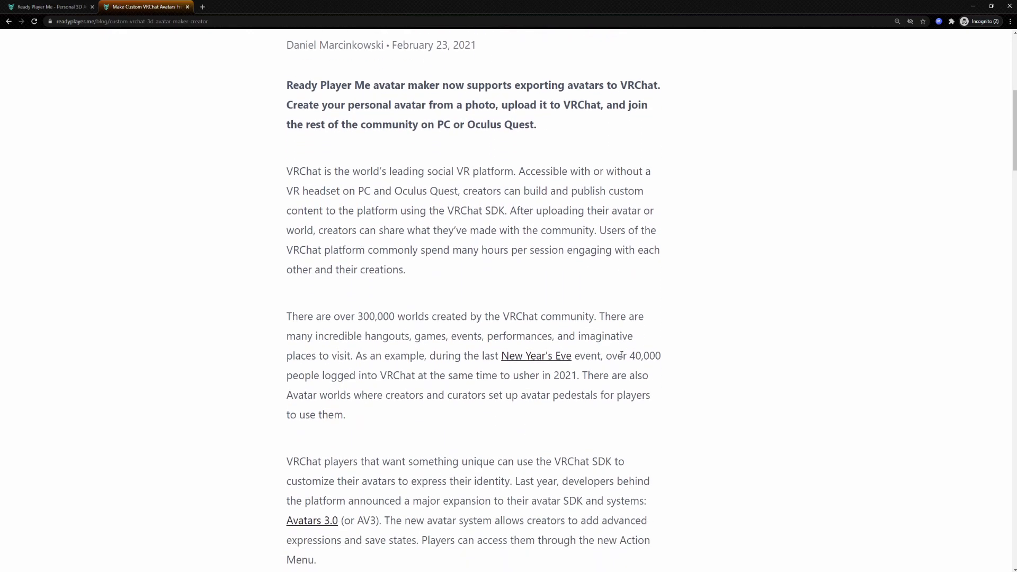
{"action": "scroll", "coordinate": [621, 357], "scroll_direction": "down", "scroll_amount": 3}
{"action": "scroll", "coordinate": [621, 357], "scroll_direction": "down", "scroll_amount": 3}
{"action": "scroll", "coordinate": [621, 354], "scroll_direction": "down", "scroll_amount": 1}
{"action": "scroll", "coordinate": [622, 358], "scroll_direction": "down", "scroll_amount": 3}
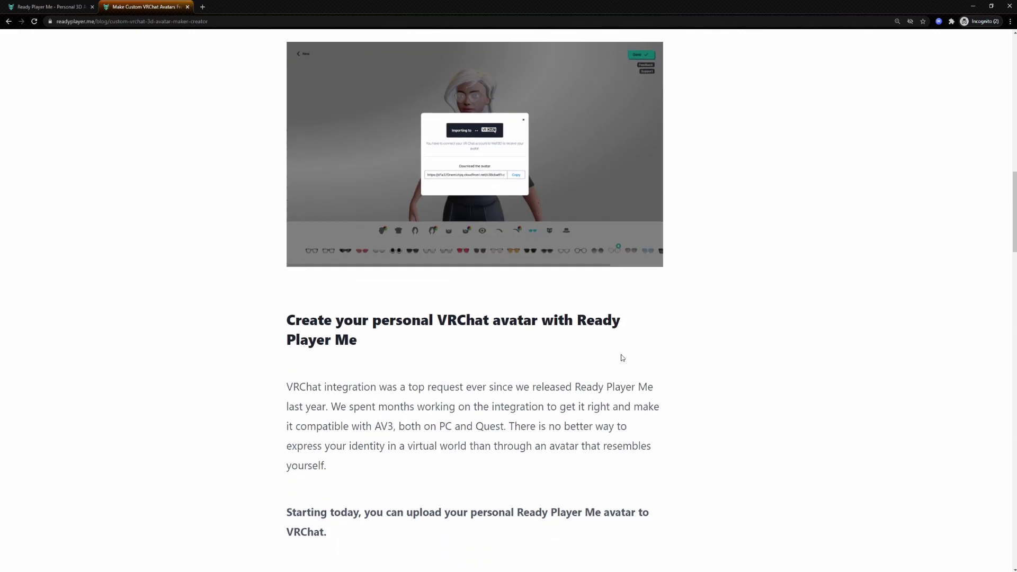
{"action": "scroll", "coordinate": [622, 358], "scroll_direction": "down", "scroll_amount": 2}
{"action": "scroll", "coordinate": [621, 357], "scroll_direction": "up", "scroll_amount": 1}
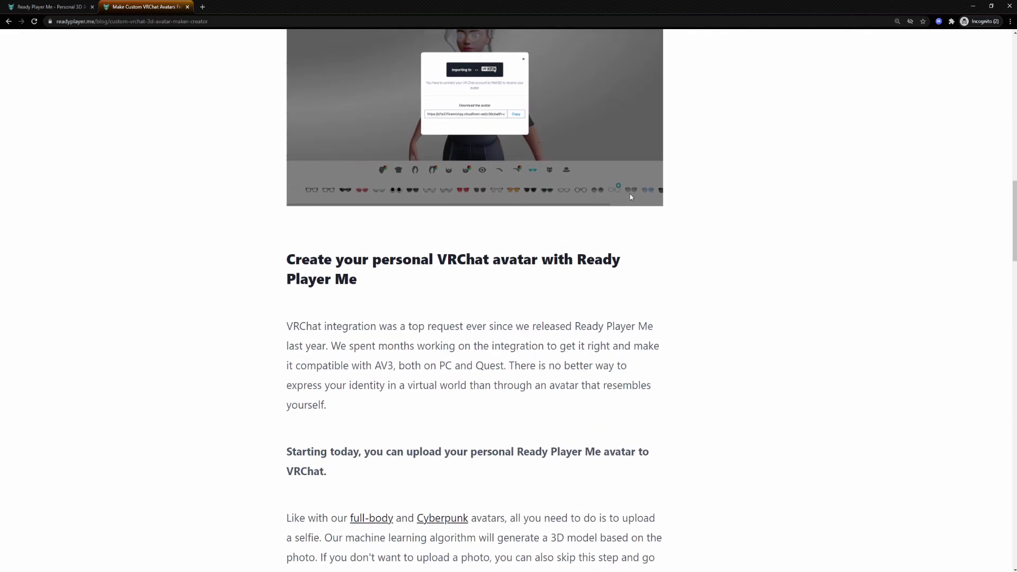
{"action": "scroll", "coordinate": [684, 288], "scroll_direction": "down", "scroll_amount": 2}
{"action": "scroll", "coordinate": [682, 287], "scroll_direction": "down", "scroll_amount": 1}
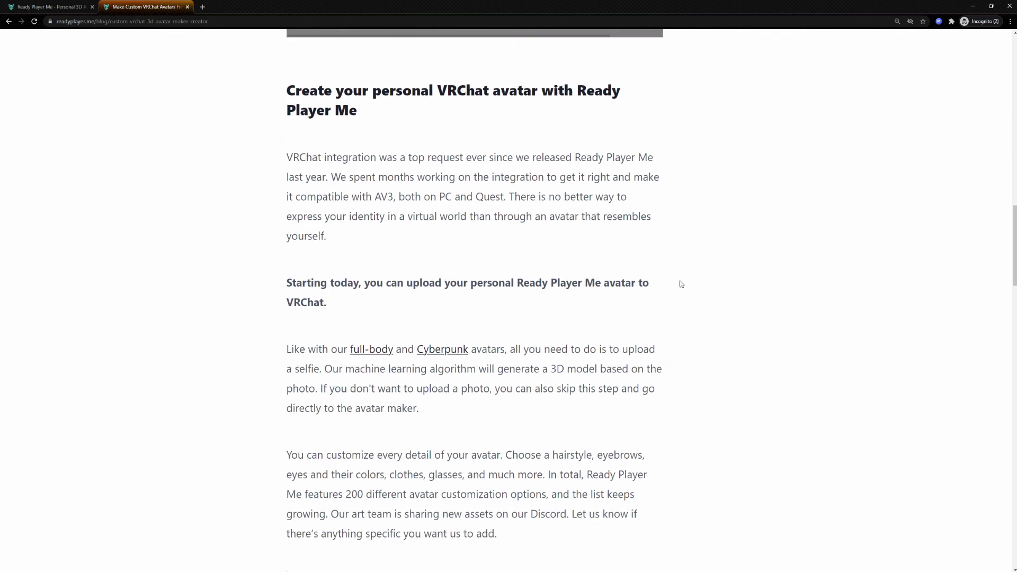
{"action": "scroll", "coordinate": [681, 284], "scroll_direction": "down", "scroll_amount": 1}
{"action": "scroll", "coordinate": [680, 284], "scroll_direction": "down", "scroll_amount": 3}
{"action": "scroll", "coordinate": [680, 283], "scroll_direction": "down", "scroll_amount": 2}
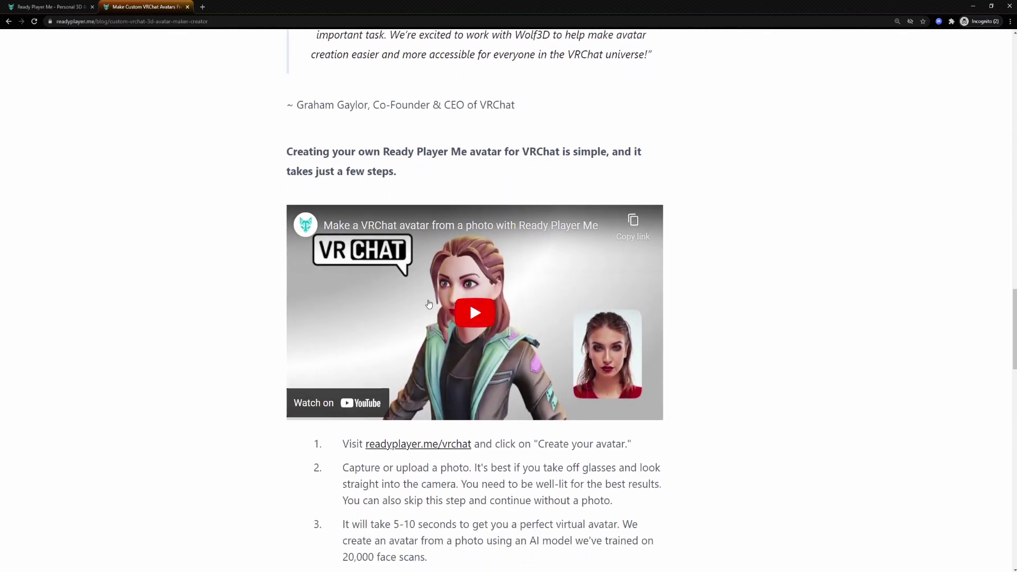
{"action": "scroll", "coordinate": [535, 315], "scroll_direction": "down", "scroll_amount": 2}
{"action": "scroll", "coordinate": [535, 315], "scroll_direction": "down", "scroll_amount": 2}
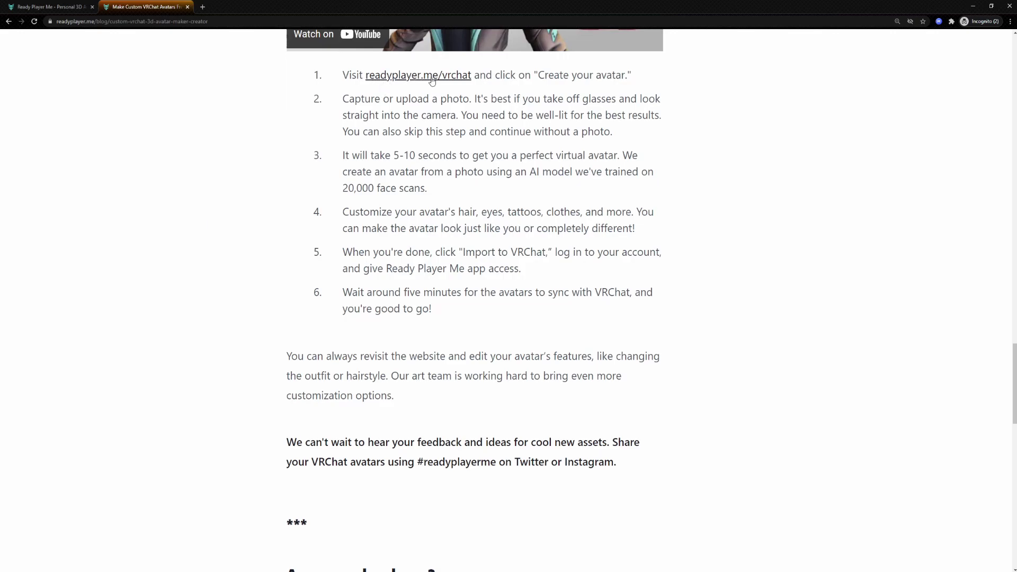
Start a new avatar, choose a body type and load a face photo file as the selfie.
{"action": "left_click", "coordinate": [456, 82]}
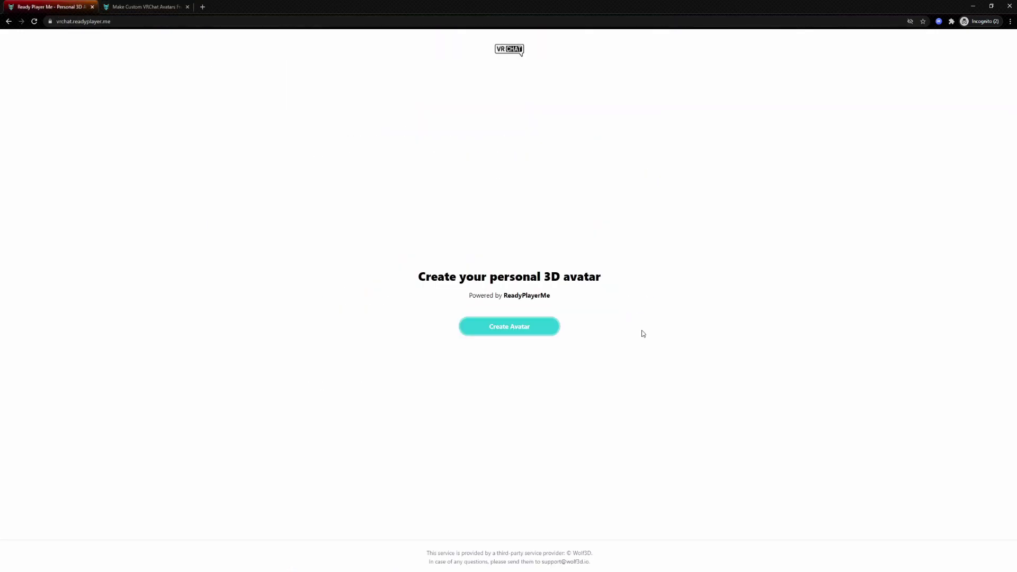
{"action": "left_click", "coordinate": [501, 328]}
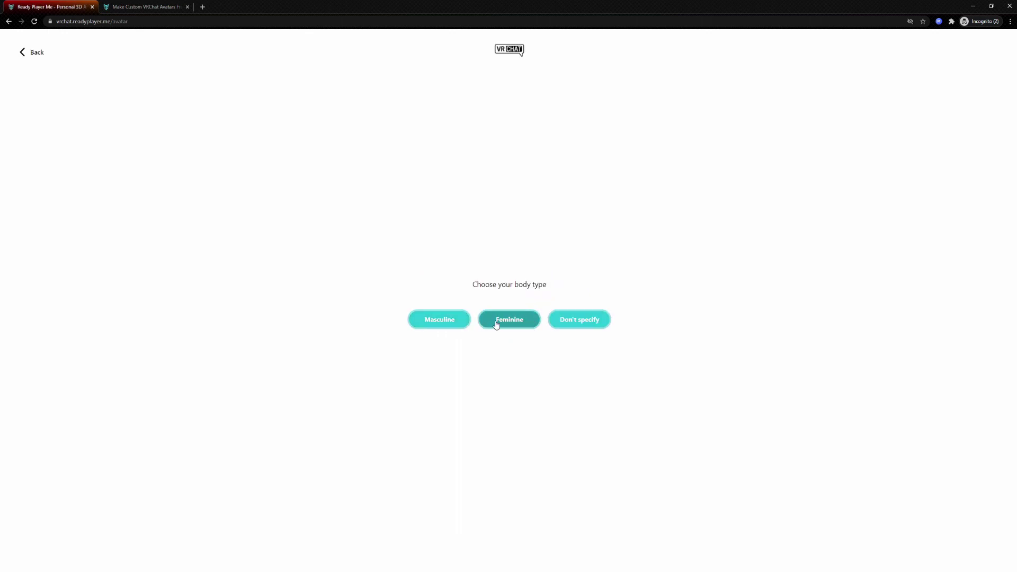
{"action": "left_click", "coordinate": [499, 322]}
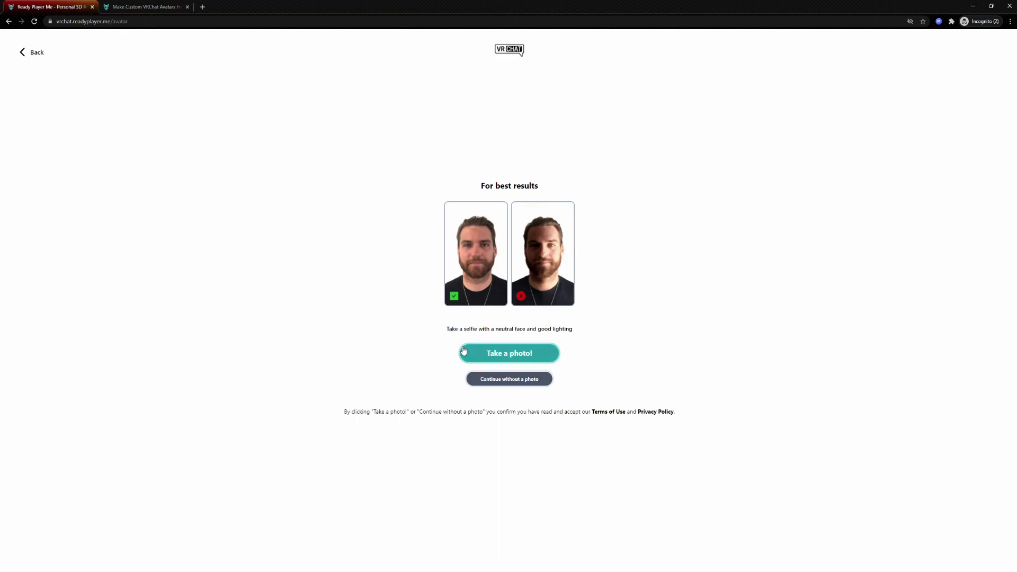
{"action": "left_click", "coordinate": [489, 354]}
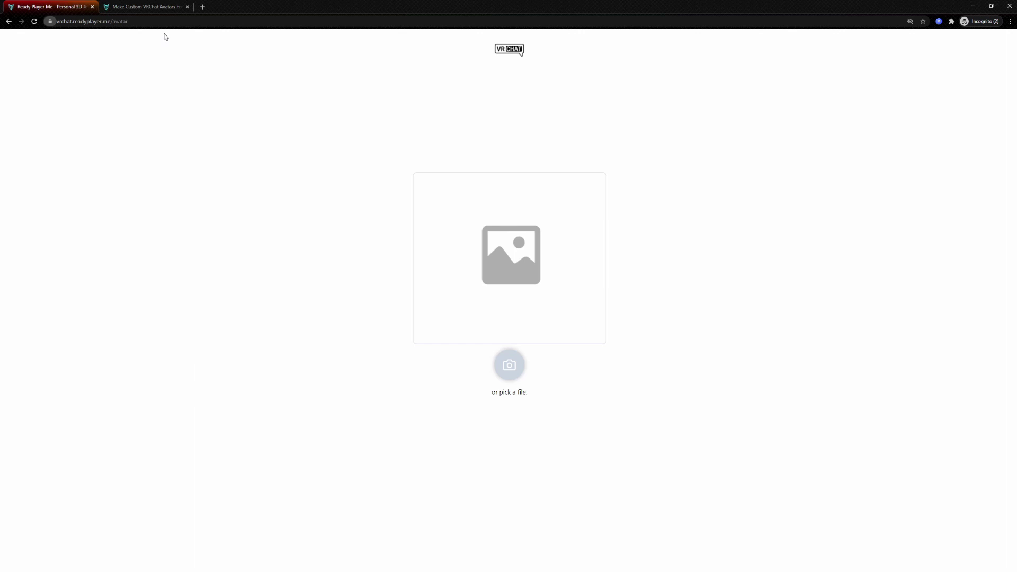
{"action": "left_click", "coordinate": [514, 394]}
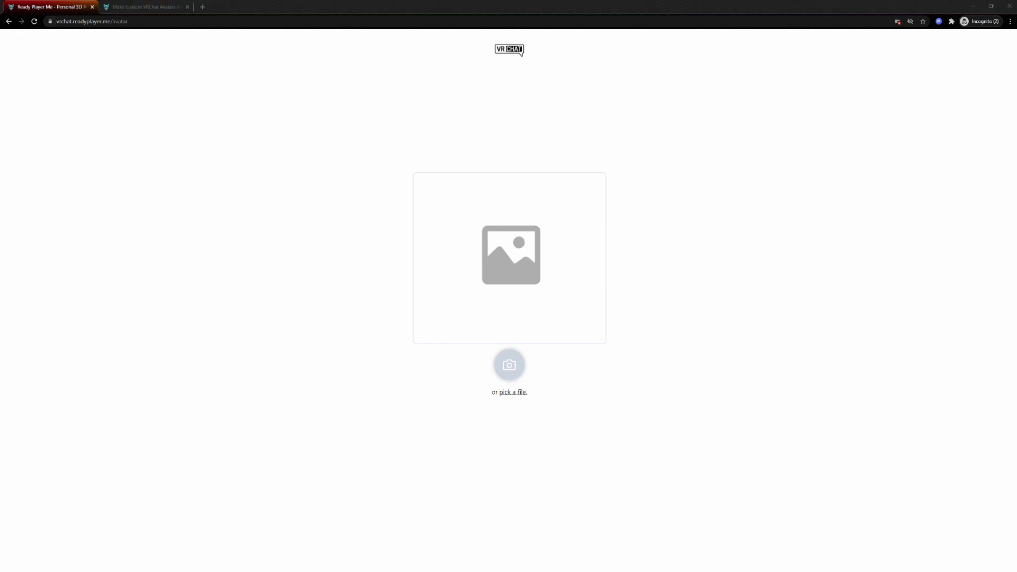
{"action": "key", "text": "Return"}
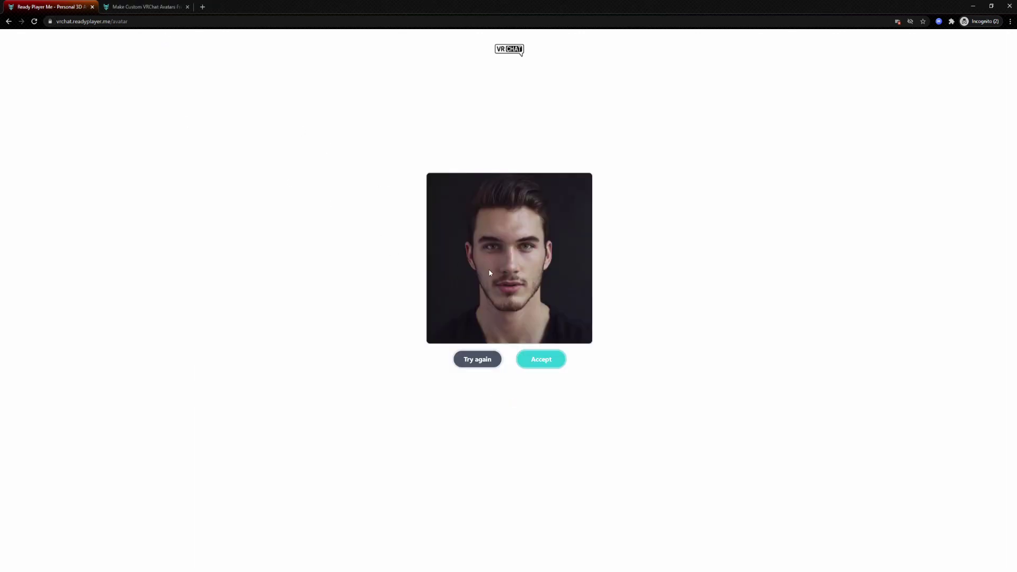
Accept the photo, let the avatar generate, then rotate and zoom to inspect it.
{"action": "left_click", "coordinate": [546, 359]}
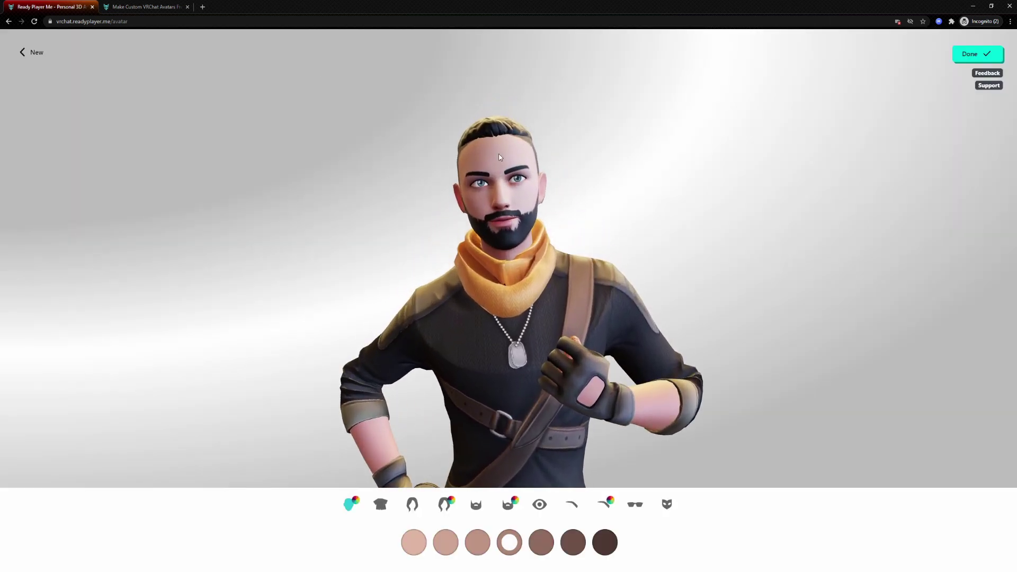
{"action": "mouse_move", "coordinate": [498, 153]}
{"action": "left_mouse_down"}
{"action": "mouse_move", "coordinate": [380, 181]}
{"action": "mouse_move", "coordinate": [599, 170]}
{"action": "mouse_move", "coordinate": [366, 192]}
{"action": "mouse_move", "coordinate": [472, 193]}
{"action": "left_mouse_up"}
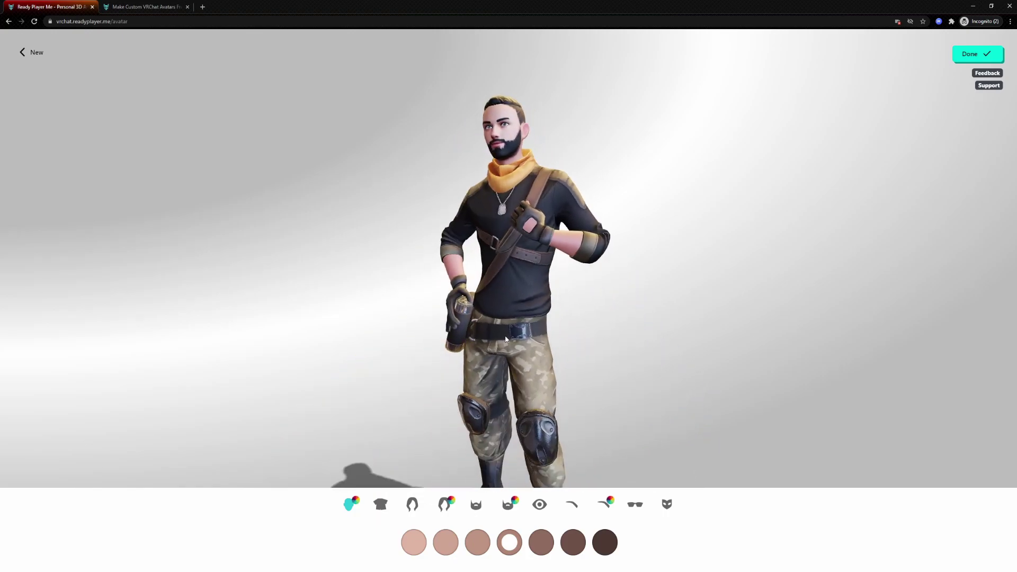
Change the skin tone, then try several outfits ending on a dark denim outfit.
{"action": "left_click", "coordinate": [477, 547]}
{"action": "left_click", "coordinate": [543, 550]}
{"action": "left_click", "coordinate": [380, 504]}
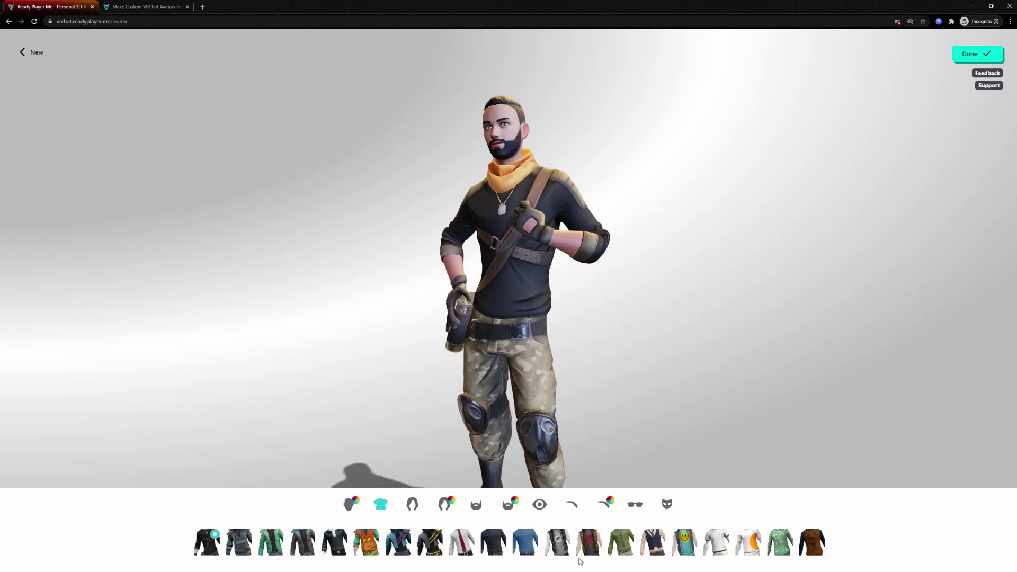
{"action": "left_click", "coordinate": [461, 545]}
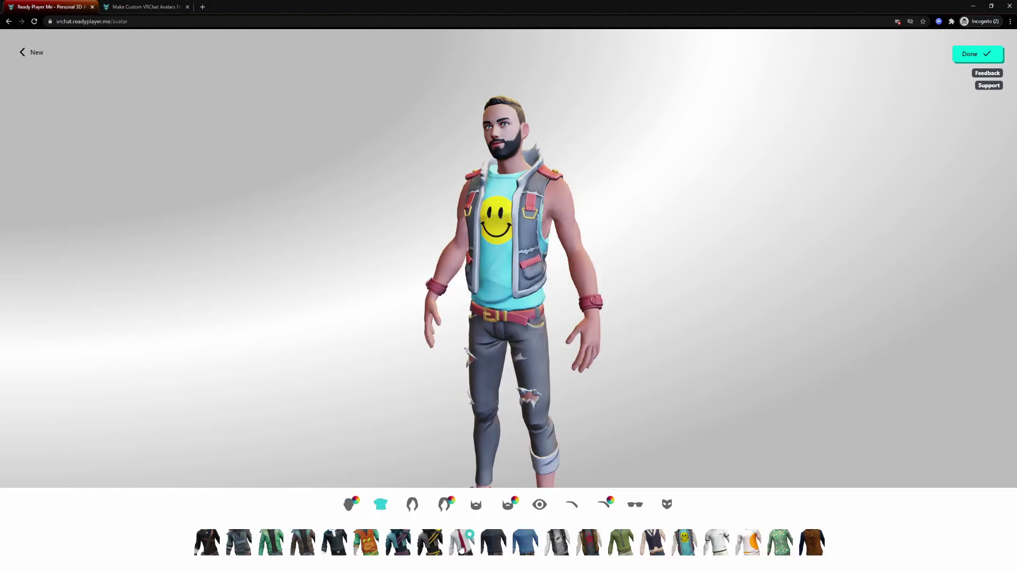
{"action": "left_click", "coordinate": [429, 542]}
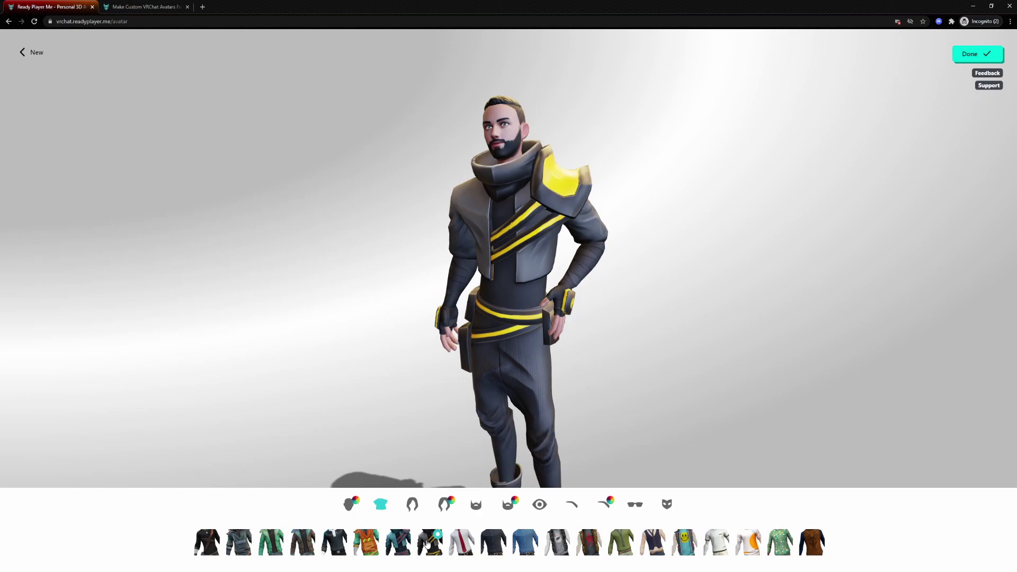
{"action": "left_click", "coordinate": [493, 542]}
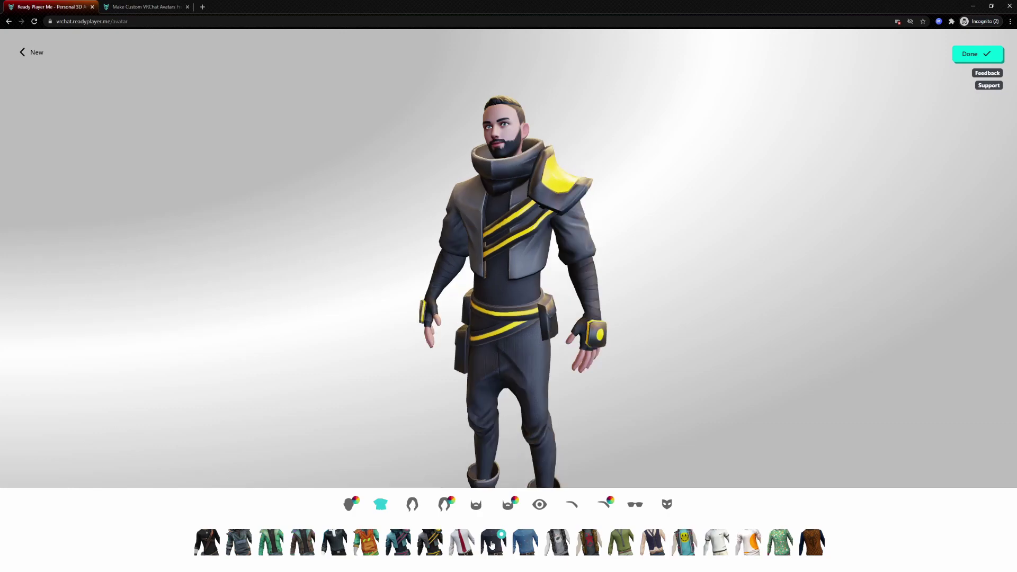
Give the avatar a messy hairstyle and colour the hair blond.
{"action": "left_click", "coordinate": [413, 508]}
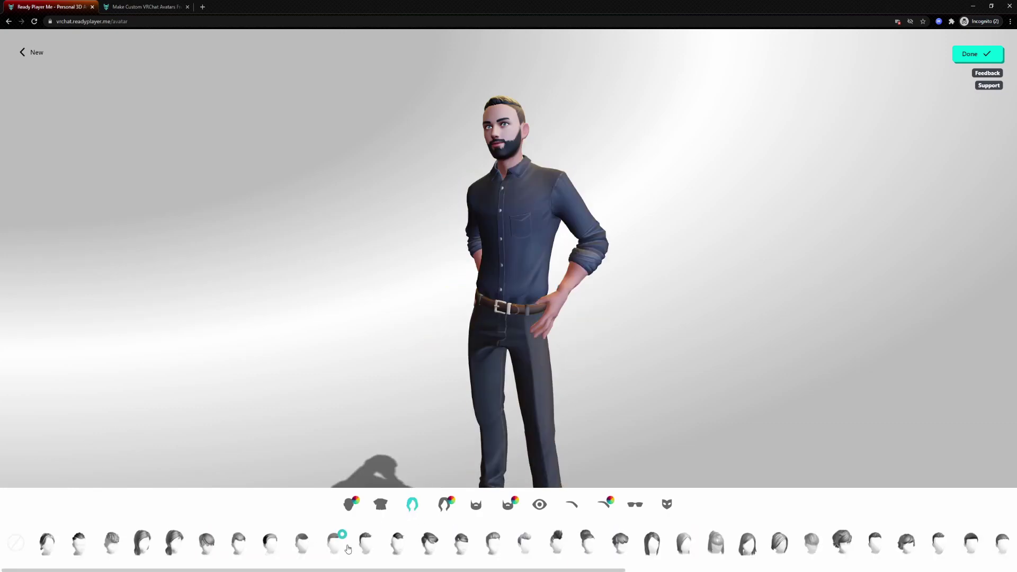
{"action": "scroll", "coordinate": [436, 563], "scroll_direction": "right", "scroll_amount": 3}
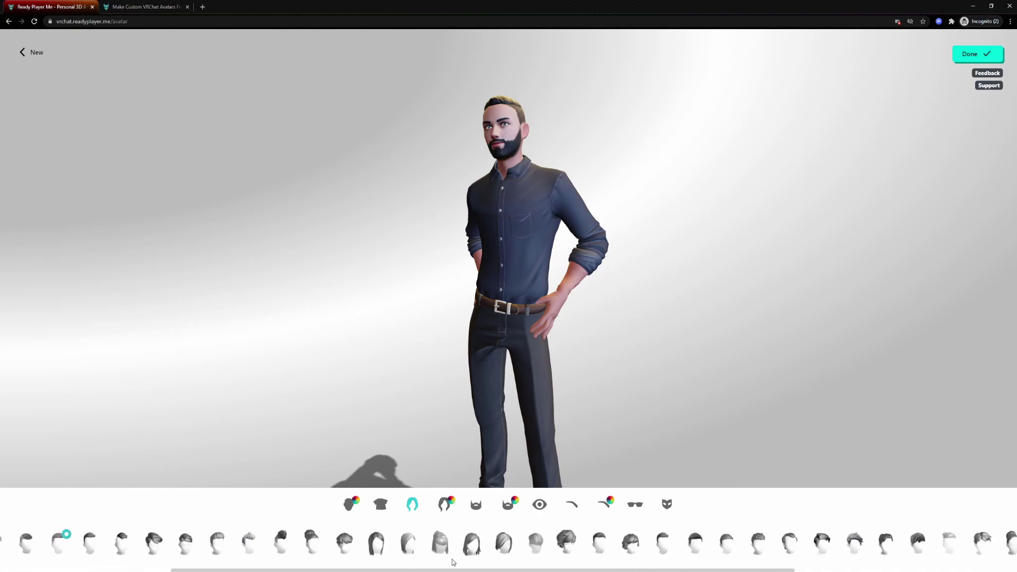
{"action": "left_click", "coordinate": [918, 543]}
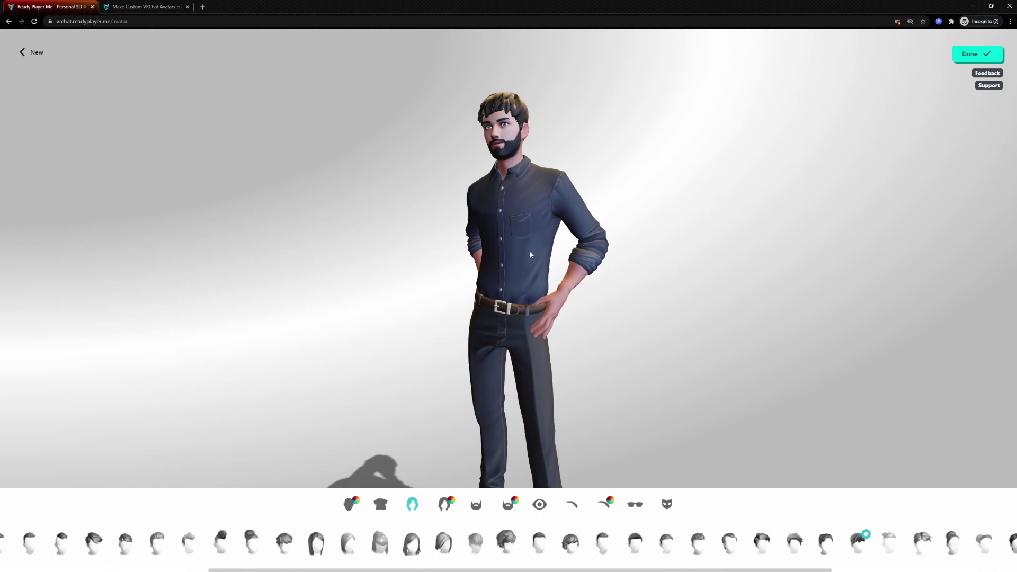
{"action": "mouse_move", "coordinate": [529, 252]}
{"action": "left_mouse_down"}
{"action": "mouse_move", "coordinate": [694, 204]}
{"action": "mouse_move", "coordinate": [493, 233]}
{"action": "left_mouse_up"}
{"action": "scroll", "coordinate": [559, 229], "scroll_direction": "up", "scroll_amount": 3}
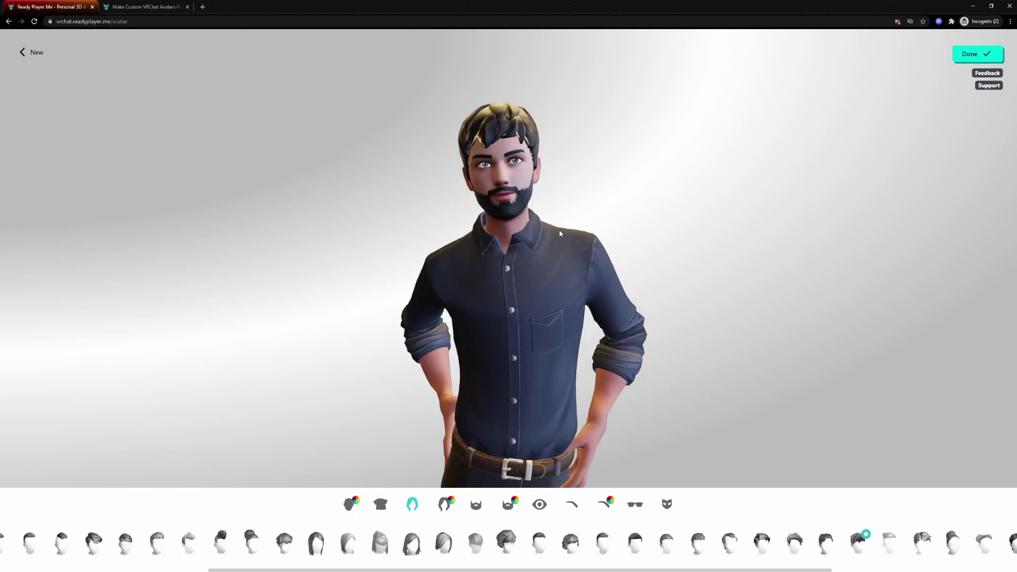
{"action": "scroll", "coordinate": [559, 230], "scroll_direction": "down", "scroll_amount": 3}
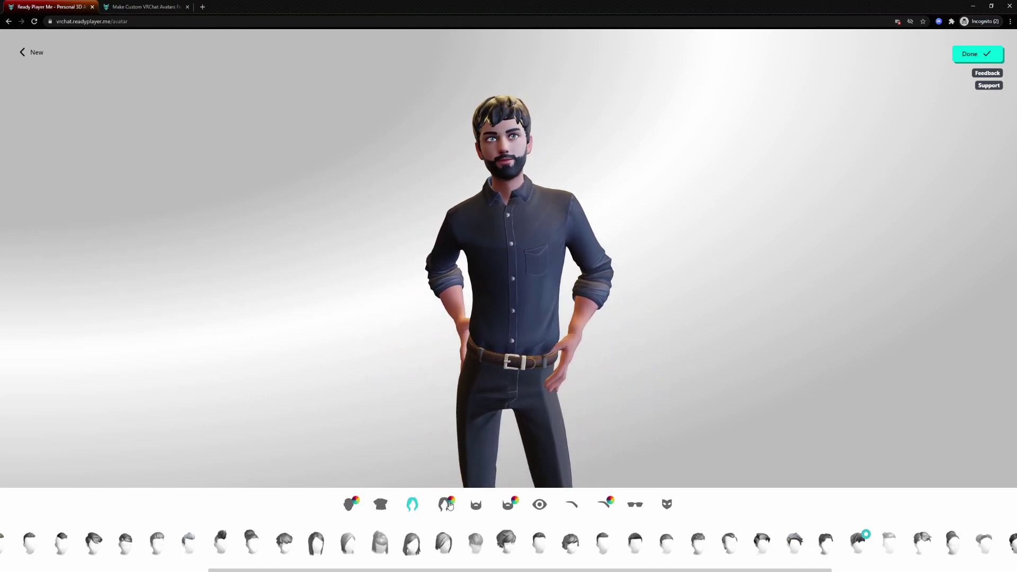
{"action": "left_click", "coordinate": [448, 505]}
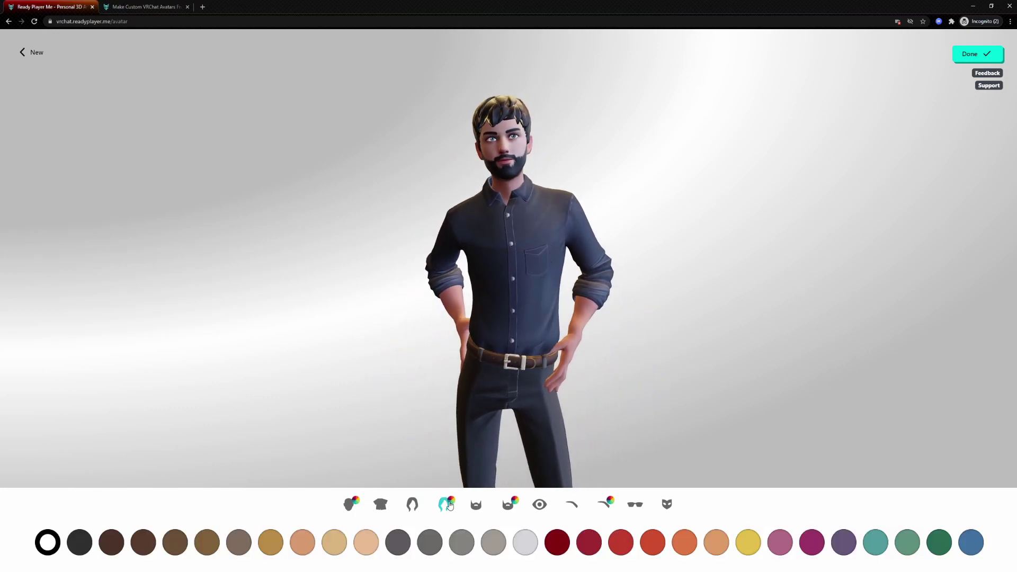
{"action": "left_click", "coordinate": [594, 546]}
{"action": "left_click", "coordinate": [270, 542]}
Replace the full beard with a goatee and colour it magenta.
{"action": "left_click", "coordinate": [475, 506]}
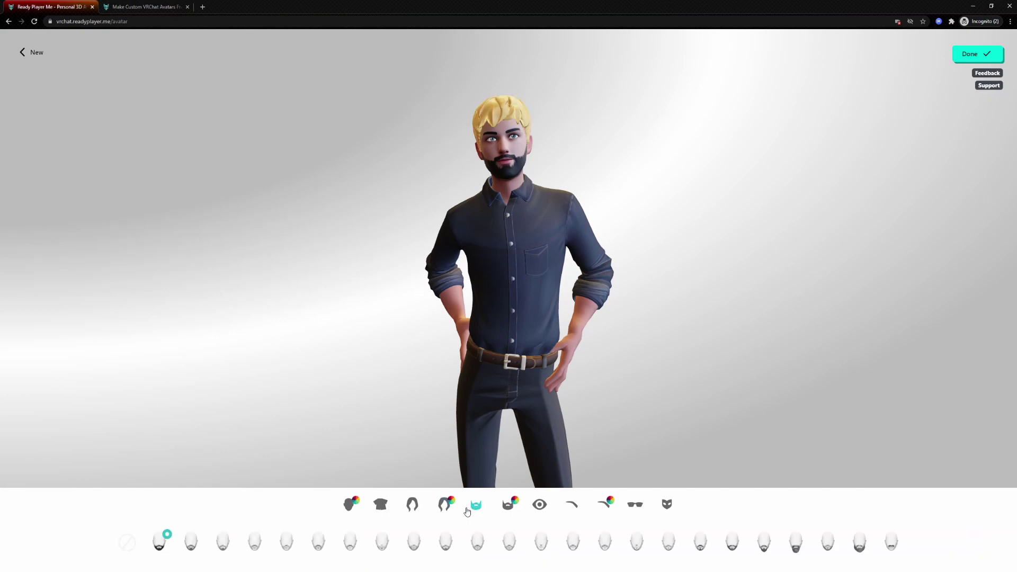
{"action": "left_click", "coordinate": [702, 543]}
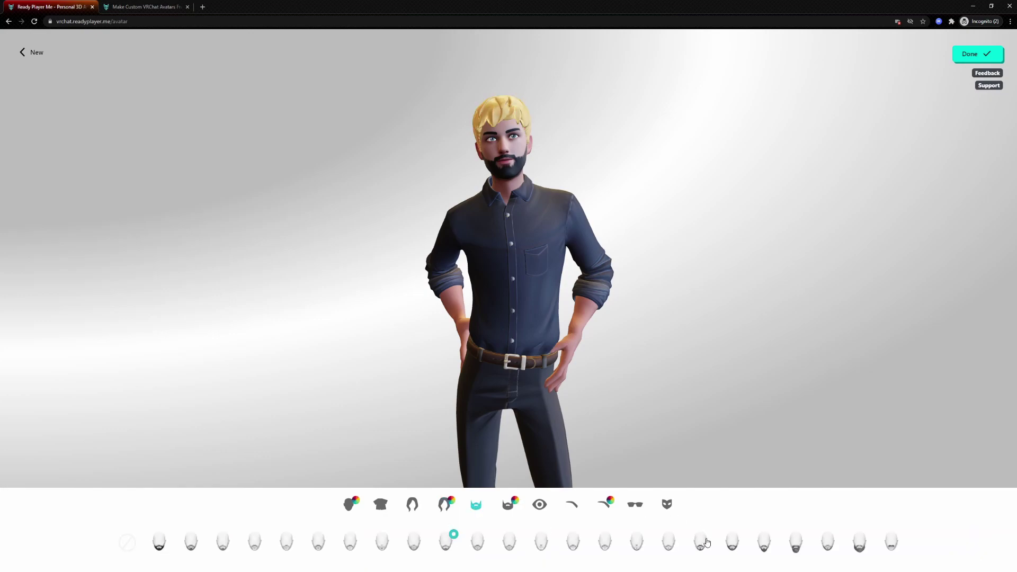
{"action": "left_click", "coordinate": [510, 506]}
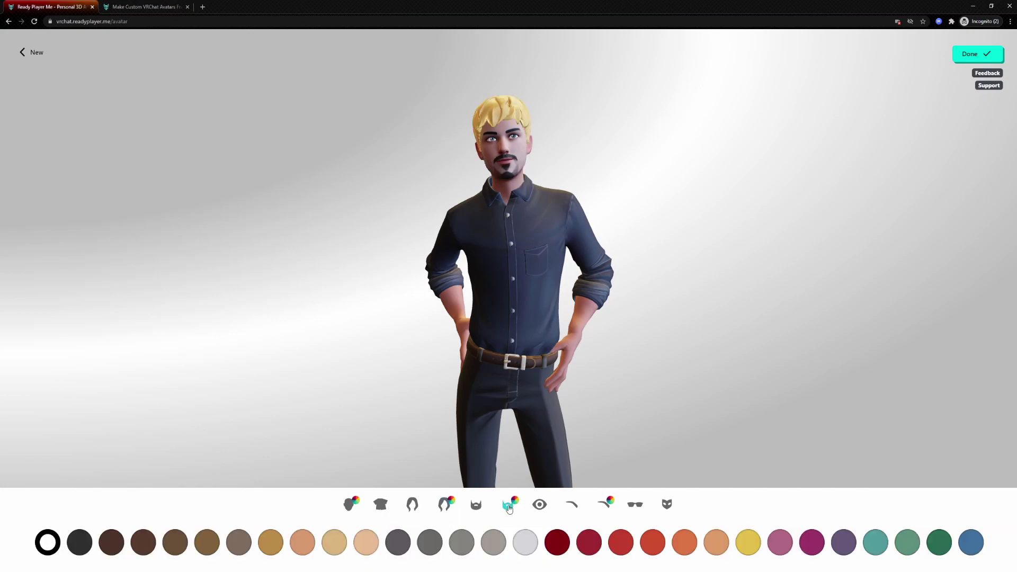
{"action": "left_click", "coordinate": [812, 542]}
{"action": "left_click", "coordinate": [540, 505]}
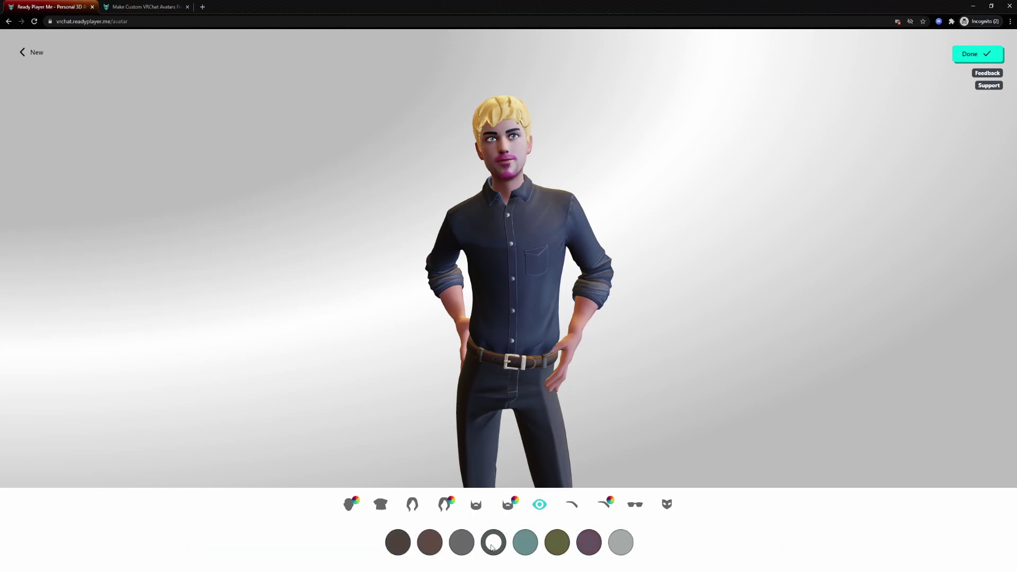
{"action": "scroll", "coordinate": [524, 248], "scroll_direction": "up", "scroll_amount": 3}
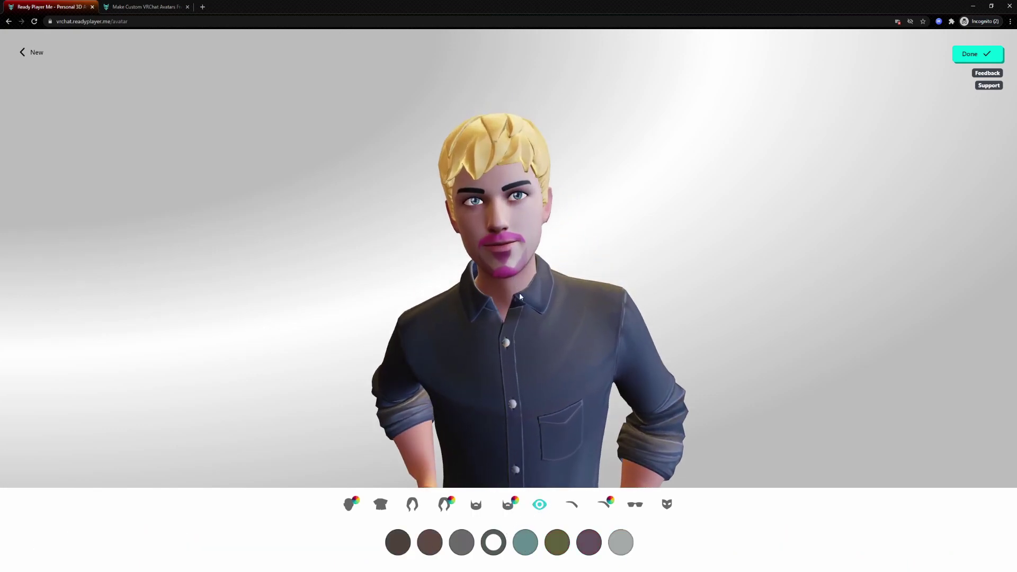
Choose a new eyebrow shape and colour the eyebrows dark red.
{"action": "left_click", "coordinate": [571, 504]}
{"action": "left_click", "coordinate": [527, 544]}
{"action": "left_click", "coordinate": [590, 543]}
{"action": "left_click", "coordinate": [632, 545]}
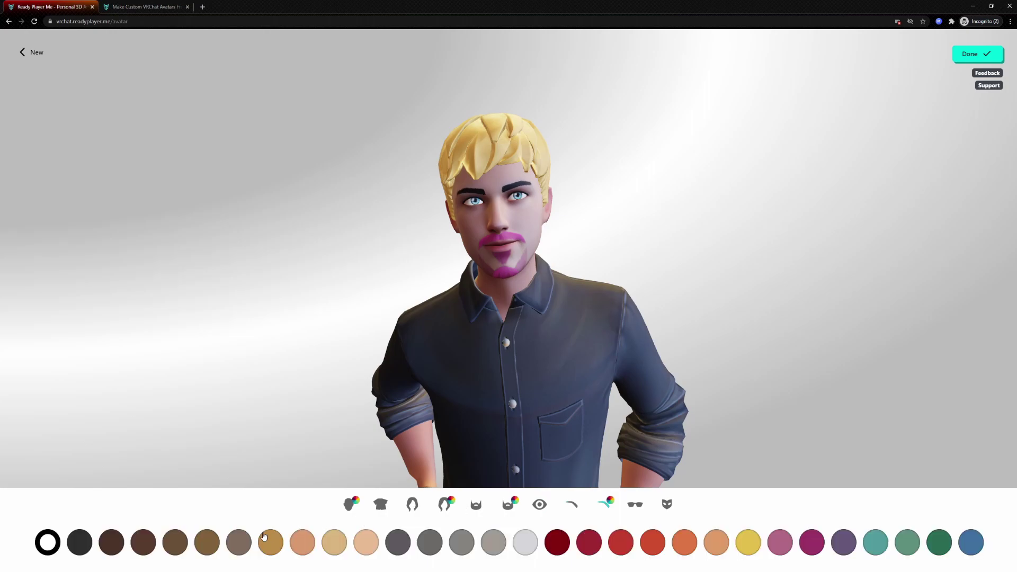
{"action": "left_click", "coordinate": [565, 546]}
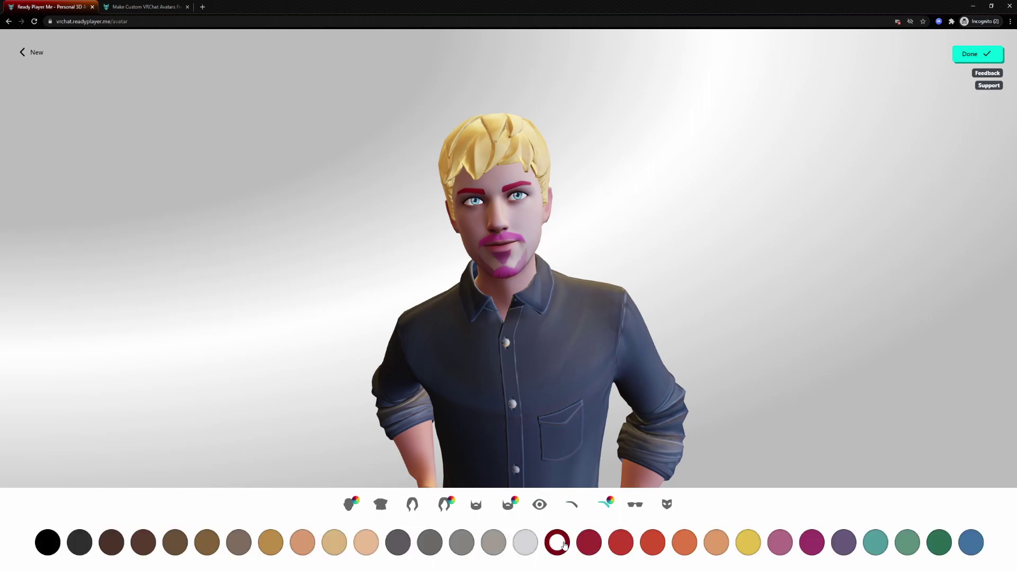
Try dark angular sunglasses on the avatar, then remove them again.
{"action": "left_click", "coordinate": [633, 507]}
{"action": "left_click", "coordinate": [323, 545]}
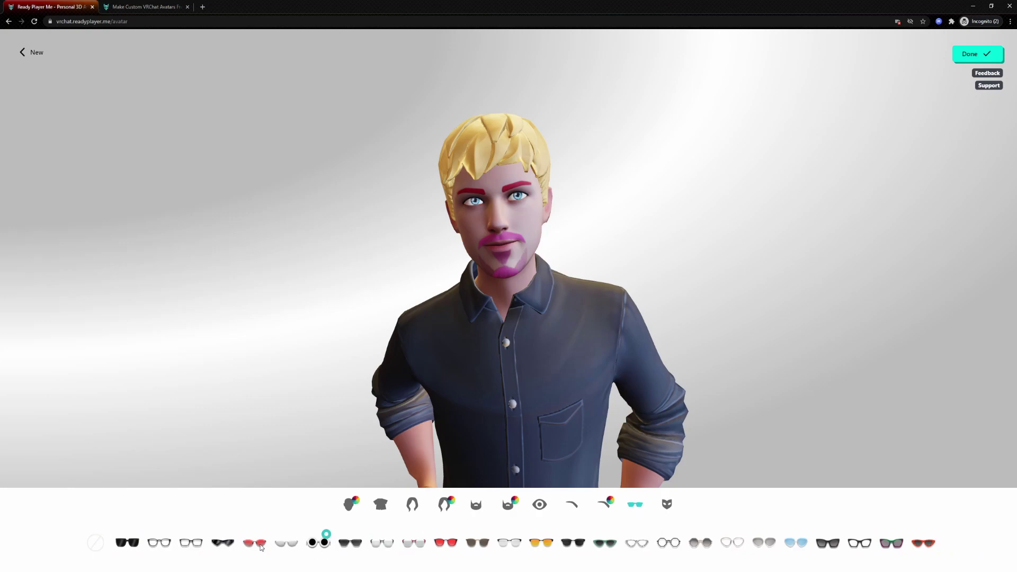
{"action": "left_click", "coordinate": [228, 544]}
{"action": "left_click", "coordinate": [136, 545]}
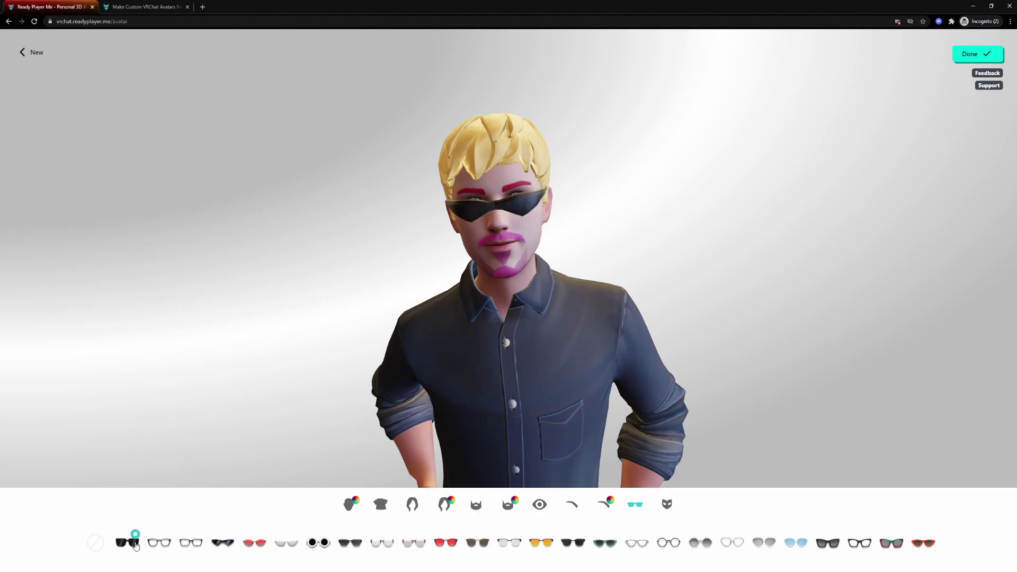
{"action": "left_click", "coordinate": [136, 545]}
Try face tattoos, skull paint and other markings, settling on thin line face markings.
{"action": "left_click", "coordinate": [667, 504]}
{"action": "left_click", "coordinate": [738, 545]}
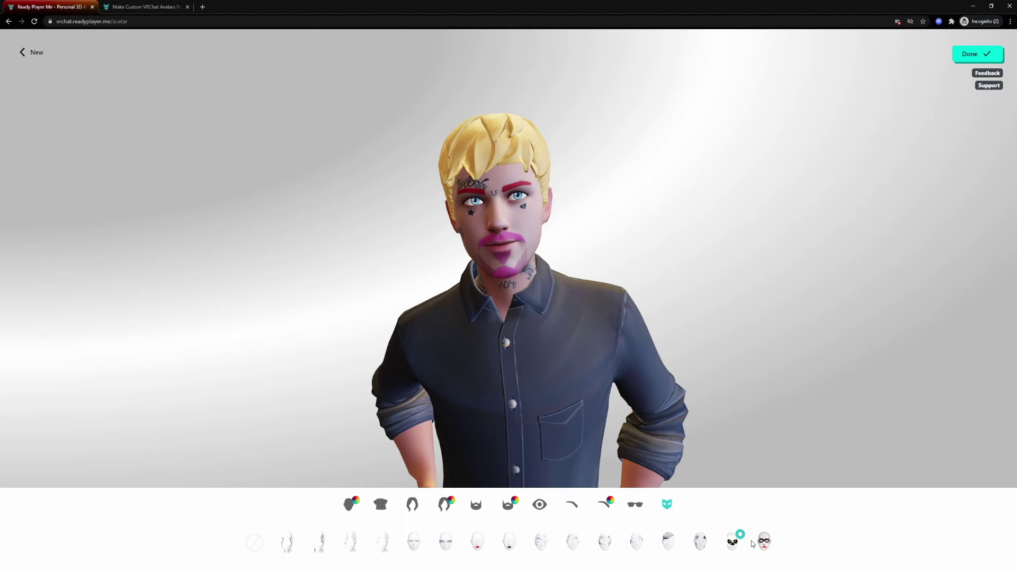
{"action": "left_click", "coordinate": [764, 544]}
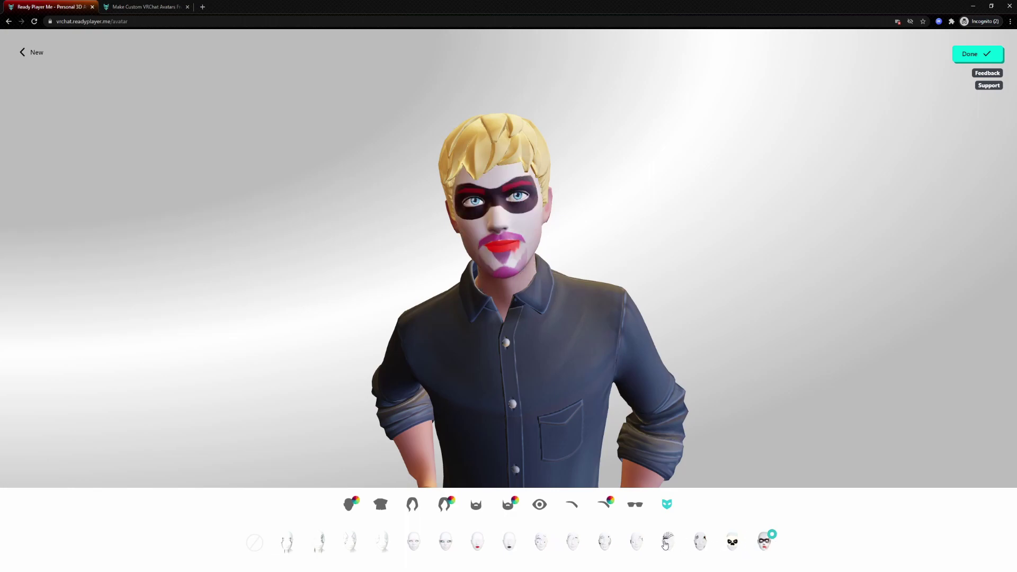
{"action": "left_click", "coordinate": [702, 543]}
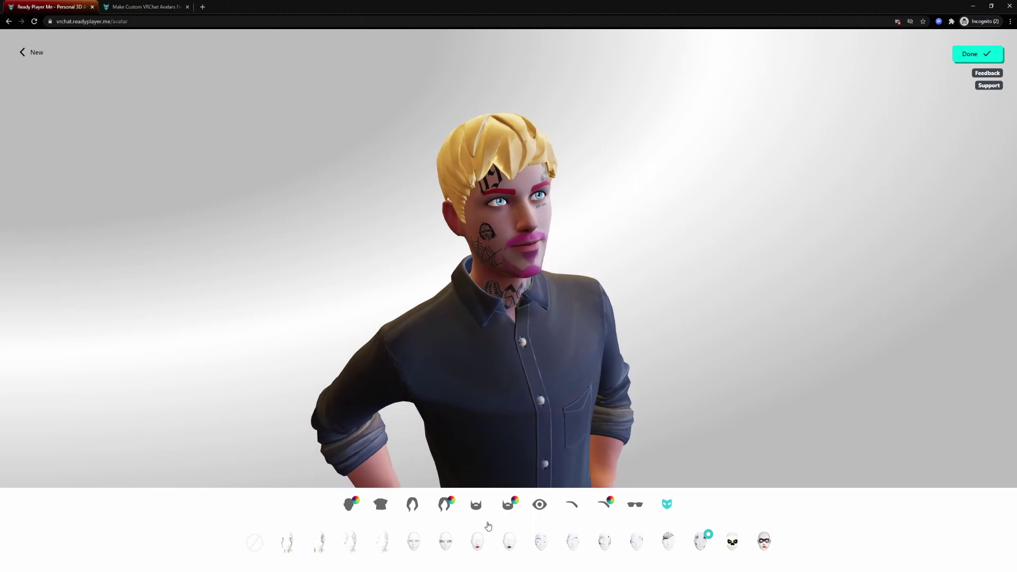
{"action": "left_click", "coordinate": [446, 544]}
{"action": "left_click", "coordinate": [414, 544]}
{"action": "left_click", "coordinate": [383, 544]}
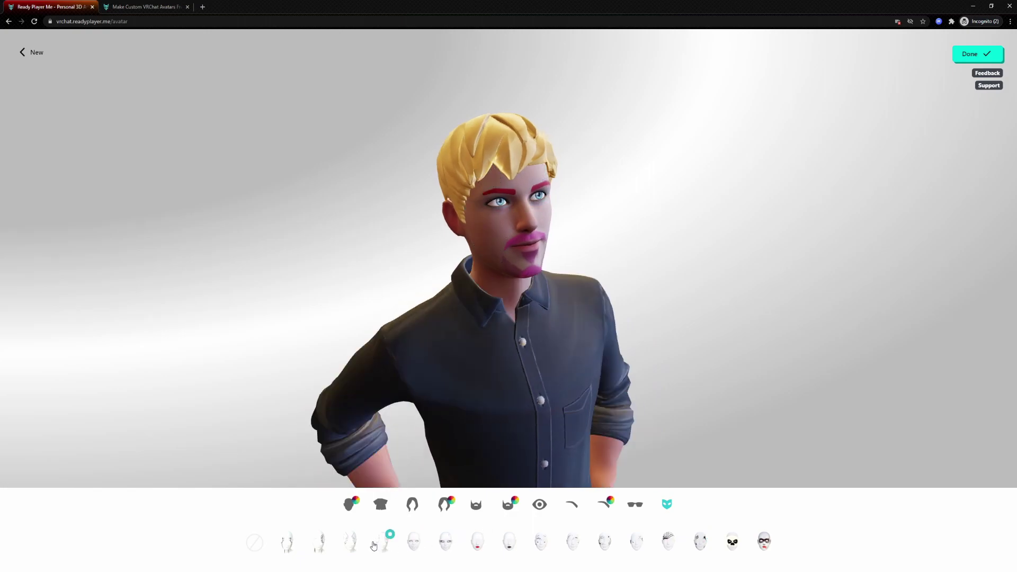
Finish the avatar and continue without email signup to start the export.
{"action": "left_click", "coordinate": [977, 56]}
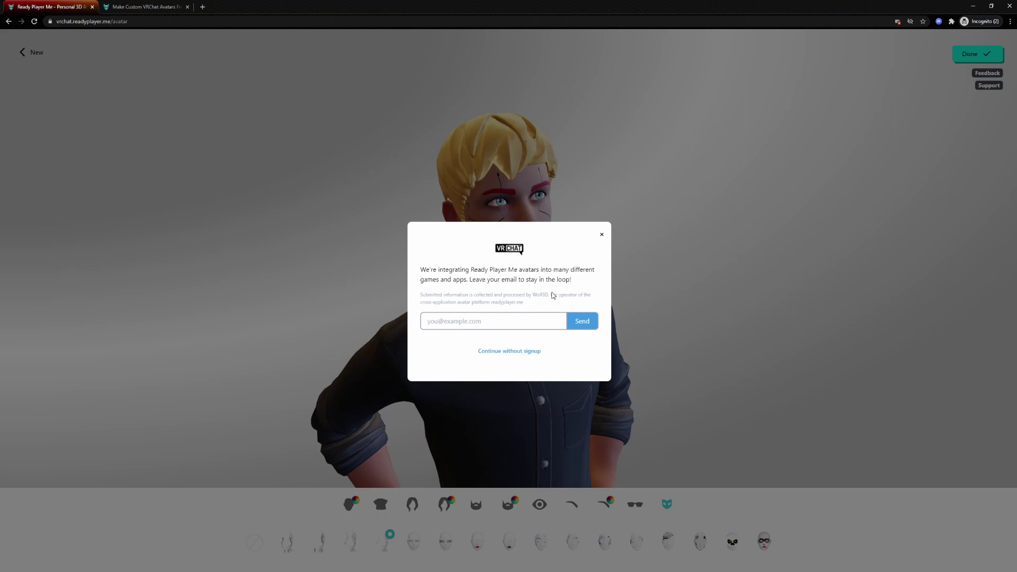
{"action": "left_click", "coordinate": [509, 352]}
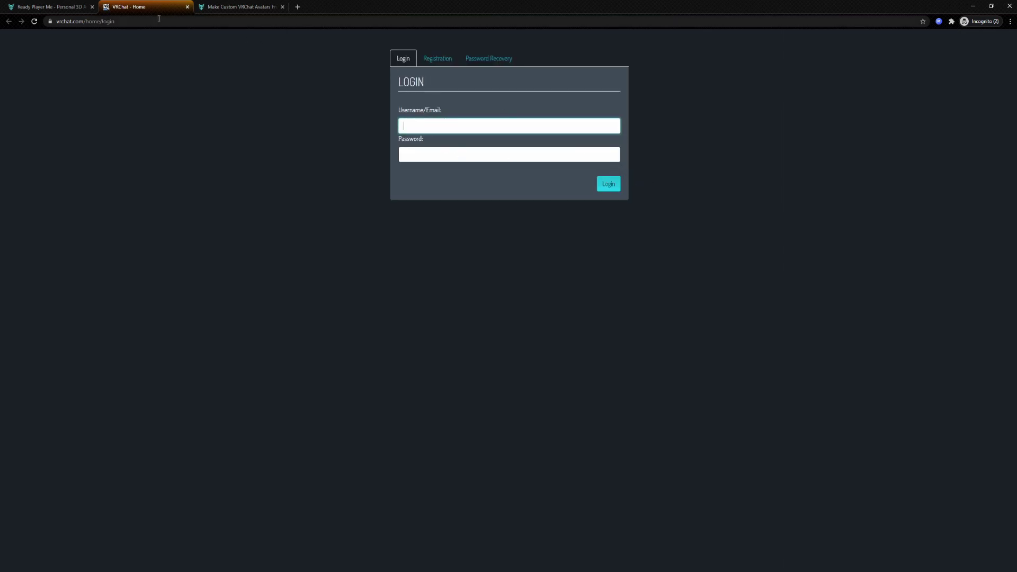
Return to the Ready Player Me tab where the download link is copied.
{"action": "left_click", "coordinate": [67, 8]}
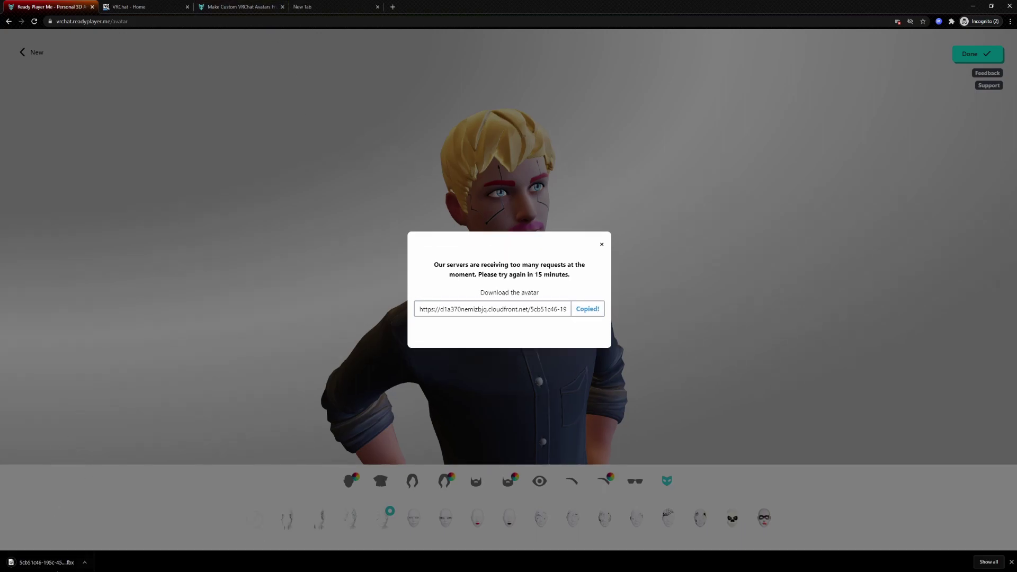
Dismiss the busy-servers error notice to reveal the finished avatar.
{"action": "left_click", "coordinate": [602, 247]}
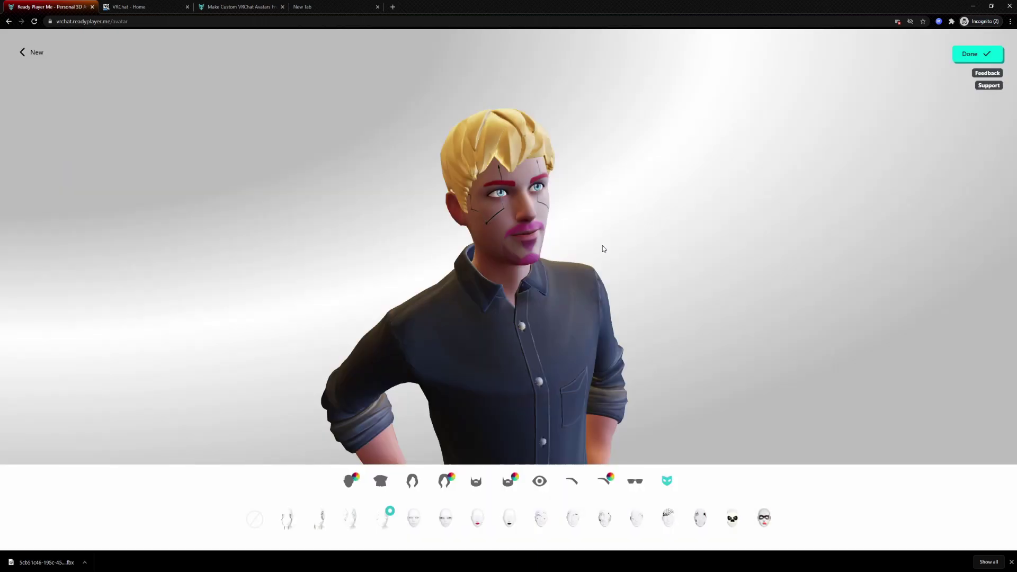